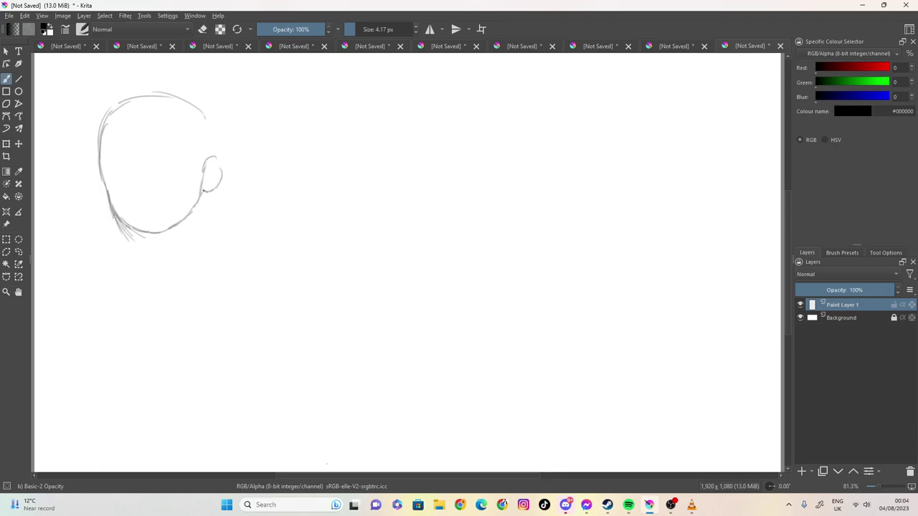
Complete the first head's crown, then sketch the sideburn beside the ear and the outer hair contour
mouse_move(218, 152)
mouse_down()
mouse_move(216, 136)
mouse_move(182, 103)
mouse_move(208, 115)
mouse_move(176, 99)
mouse_up()
drag(178, 141, 201, 193)
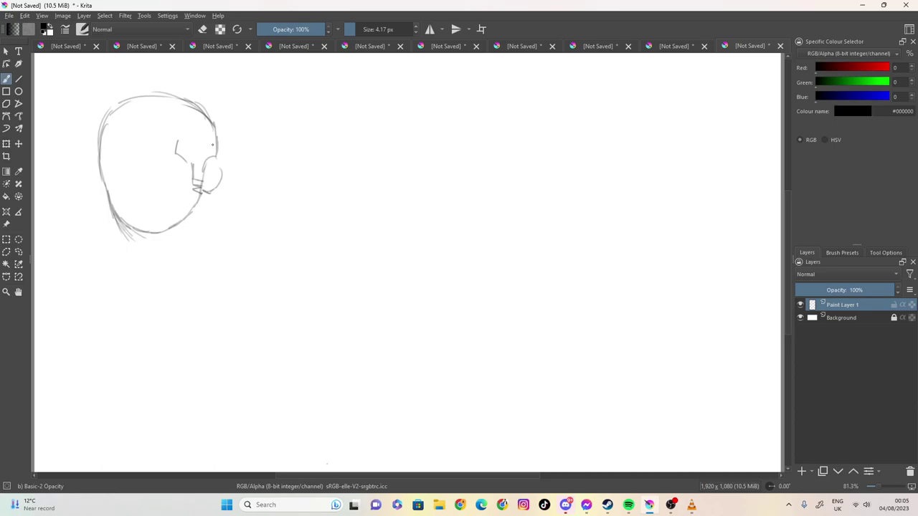
mouse_move(216, 157)
mouse_down()
mouse_move(221, 168)
mouse_move(222, 134)
mouse_up()
mouse_move(95, 165)
mouse_down()
mouse_move(93, 117)
mouse_move(96, 108)
mouse_up()
drag(98, 109, 148, 89)
drag(142, 89, 173, 88)
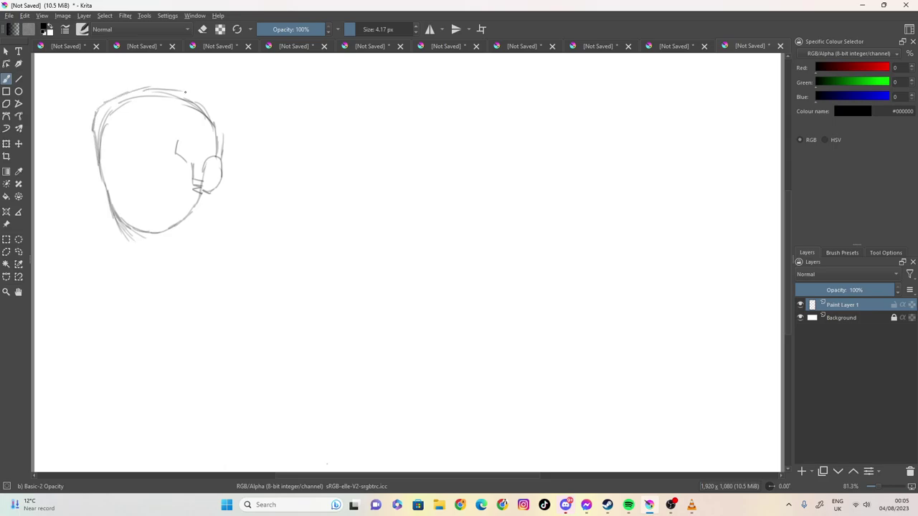
Draw the first head's hairline across the forehead and close the hair outline with jagged strands above the sideburn
mouse_move(107, 122)
mouse_down()
mouse_move(162, 116)
mouse_move(179, 126)
mouse_move(175, 149)
mouse_move(159, 122)
mouse_up()
key(XF86AudioLowerVolume)
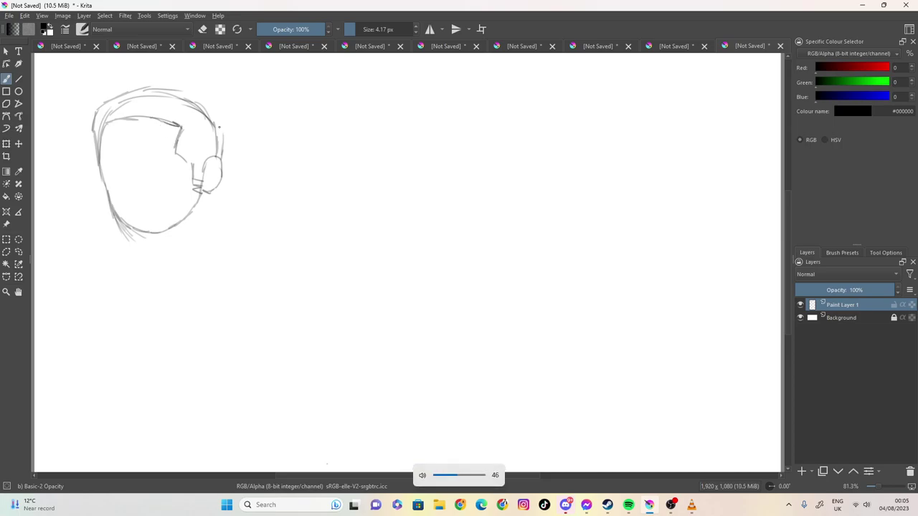
mouse_move(223, 131)
mouse_down()
mouse_move(182, 93)
mouse_move(159, 87)
mouse_up()
mouse_move(172, 122)
mouse_down()
mouse_move(185, 113)
mouse_move(214, 120)
mouse_move(180, 123)
mouse_up()
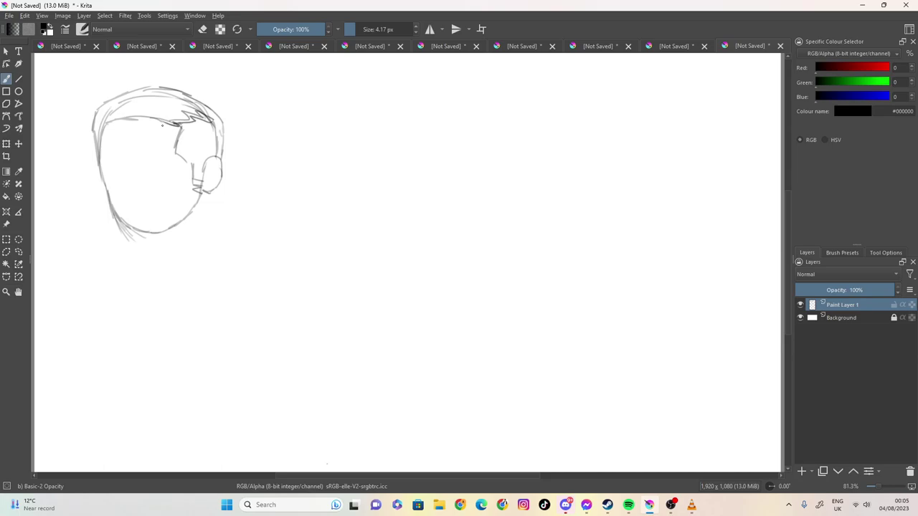
Sketch the first face's eyebrows, nose, large eyes with filled irises, and a slightly raised mouth
mouse_move(105, 127)
mouse_down()
mouse_move(105, 162)
mouse_move(150, 153)
mouse_move(176, 162)
mouse_move(101, 162)
mouse_move(130, 173)
mouse_move(144, 206)
mouse_up()
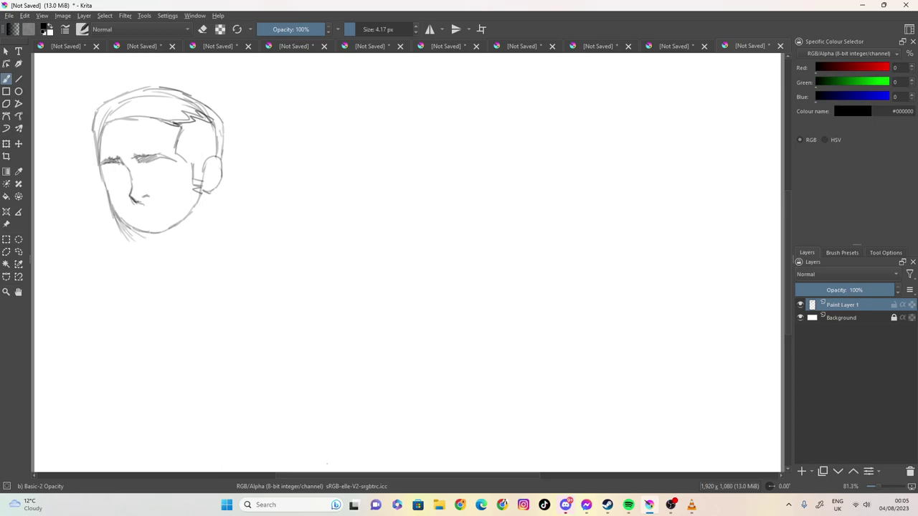
mouse_move(110, 175)
mouse_down()
mouse_move(111, 189)
mouse_move(125, 184)
mouse_up()
mouse_move(119, 172)
mouse_down()
mouse_move(163, 164)
mouse_move(148, 175)
mouse_move(168, 174)
mouse_move(158, 176)
mouse_move(163, 182)
mouse_up()
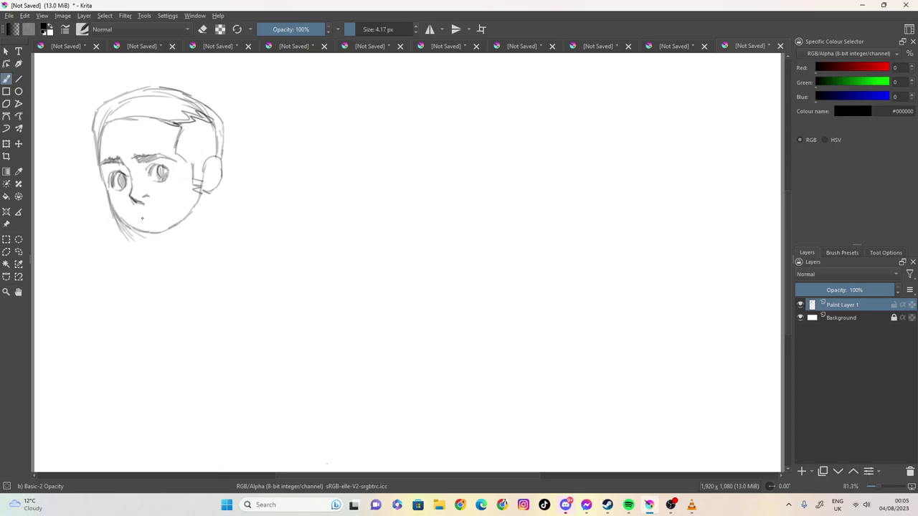
drag(152, 214, 172, 207)
Erase the first face's jaw and chin lines with an eraser size of 70.24 px
drag(200, 191, 142, 233)
key(e)
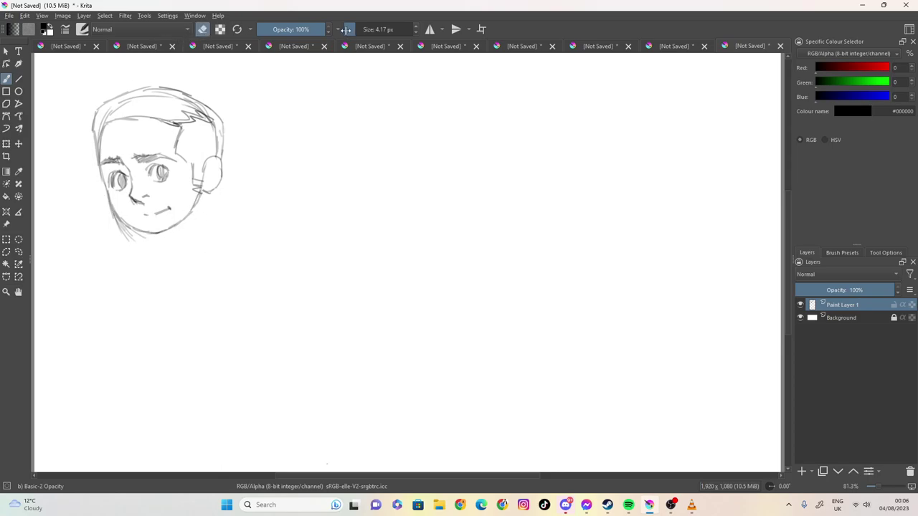
mouse_move(107, 205)
mouse_down()
mouse_move(141, 231)
mouse_move(169, 225)
mouse_move(143, 251)
mouse_up()
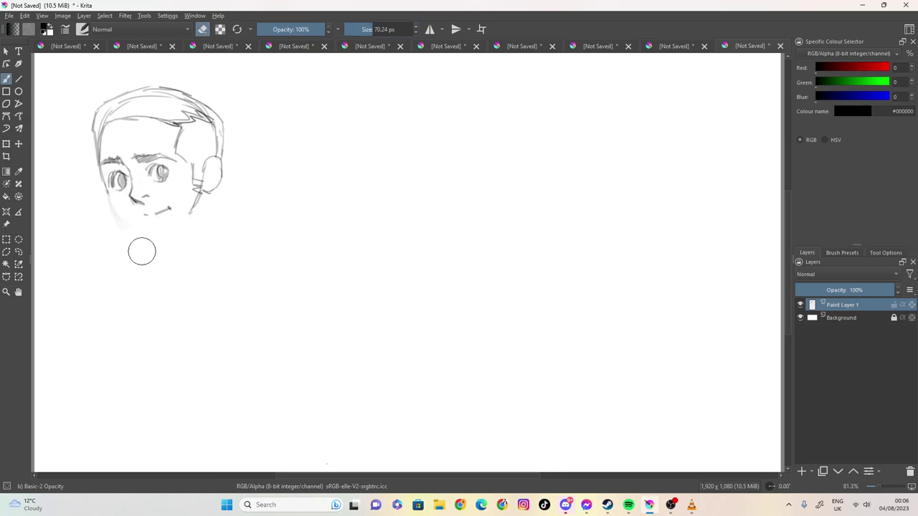
Redraw a longer jaw and pointed chin and a lower mouth line with a 4.74 px brush
click(351, 29)
drag(356, 28, 361, 29)
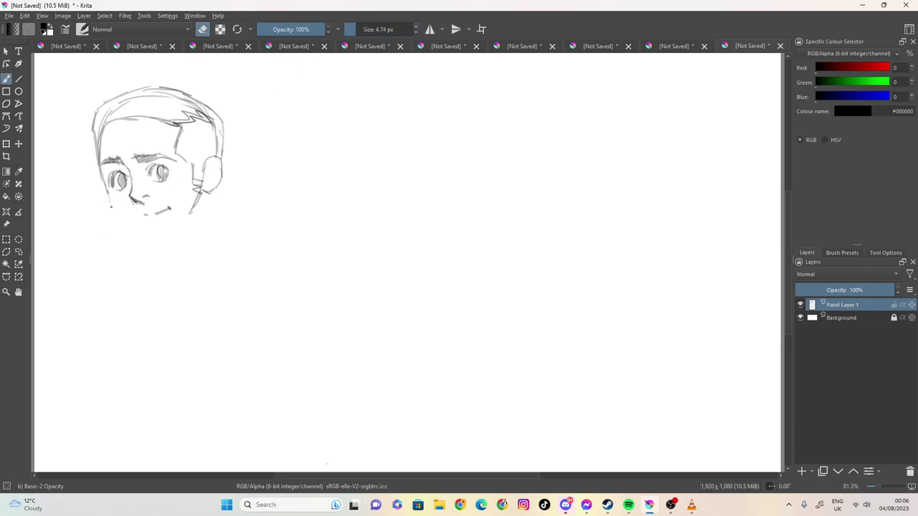
key(e)
mouse_move(107, 207)
mouse_down()
mouse_move(122, 232)
mouse_move(153, 246)
mouse_up()
mouse_move(205, 185)
mouse_down()
mouse_move(187, 223)
mouse_move(140, 245)
mouse_up()
mouse_move(108, 197)
mouse_down()
mouse_move(130, 239)
mouse_move(147, 244)
mouse_move(129, 228)
mouse_move(169, 216)
mouse_up()
Trim the first face's mouth line with a 37.83 px eraser and darken the nose and mouth corners with a 4.17 px brush
click(202, 29)
click(357, 29)
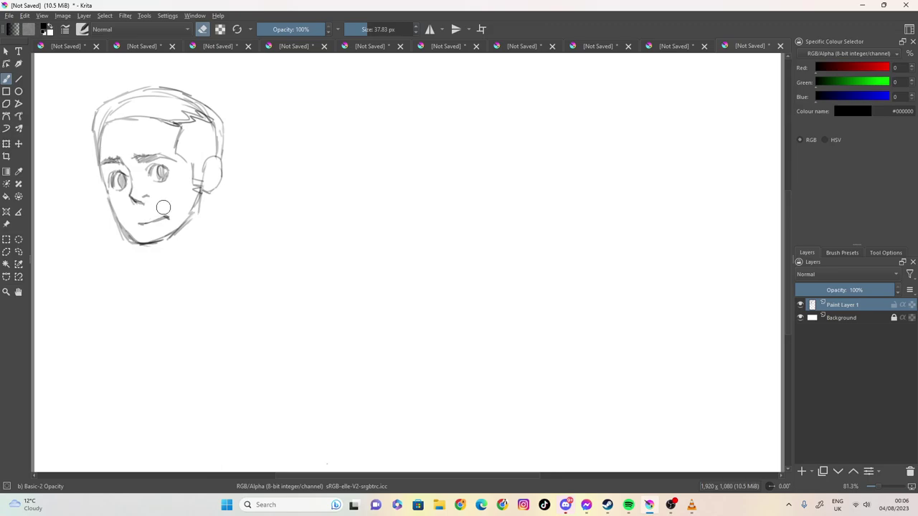
drag(139, 224, 148, 218)
drag(373, 29, 355, 30)
click(202, 29)
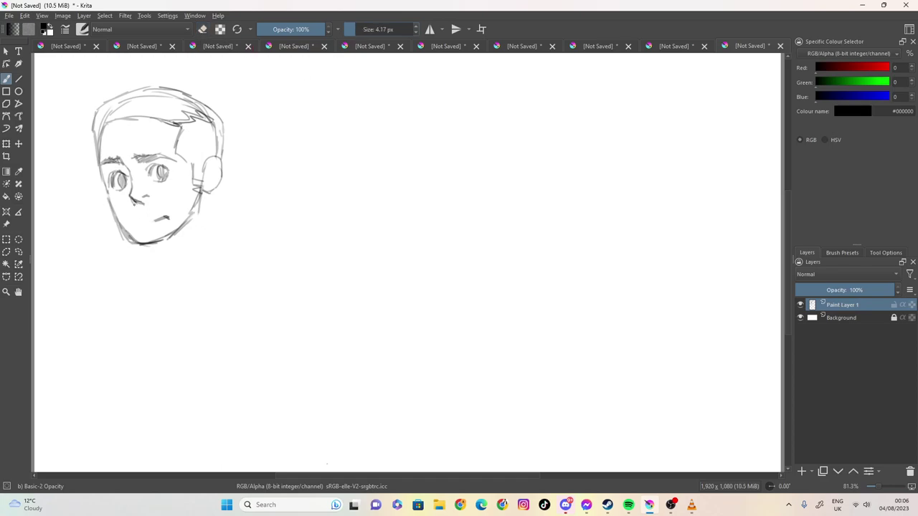
drag(130, 191, 133, 203)
Draw the front and back neck lines of the first head and hatch the shadow under the jaw
mouse_move(197, 202)
mouse_down()
mouse_move(157, 255)
mouse_move(172, 277)
mouse_up()
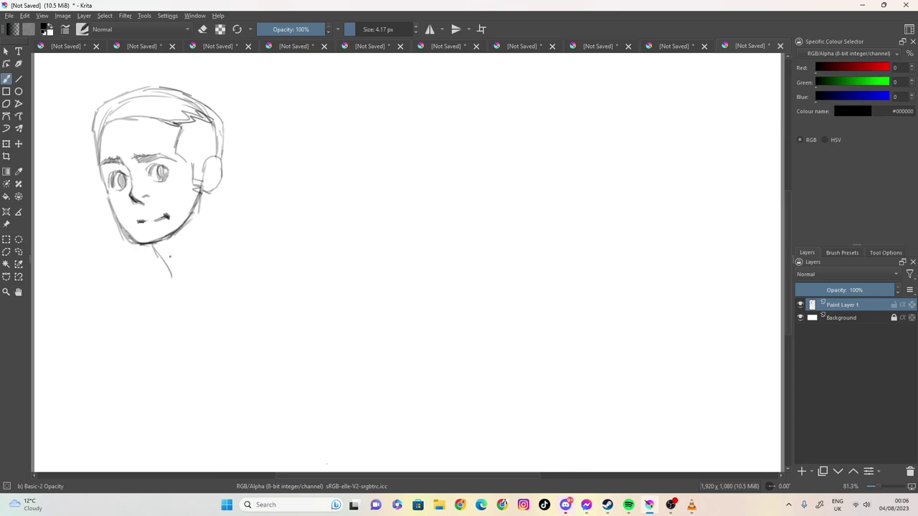
drag(156, 244, 167, 270)
mouse_move(187, 222)
mouse_down()
mouse_move(169, 257)
mouse_move(174, 239)
mouse_move(162, 260)
mouse_move(155, 255)
mouse_move(173, 286)
mouse_up()
drag(213, 195, 210, 231)
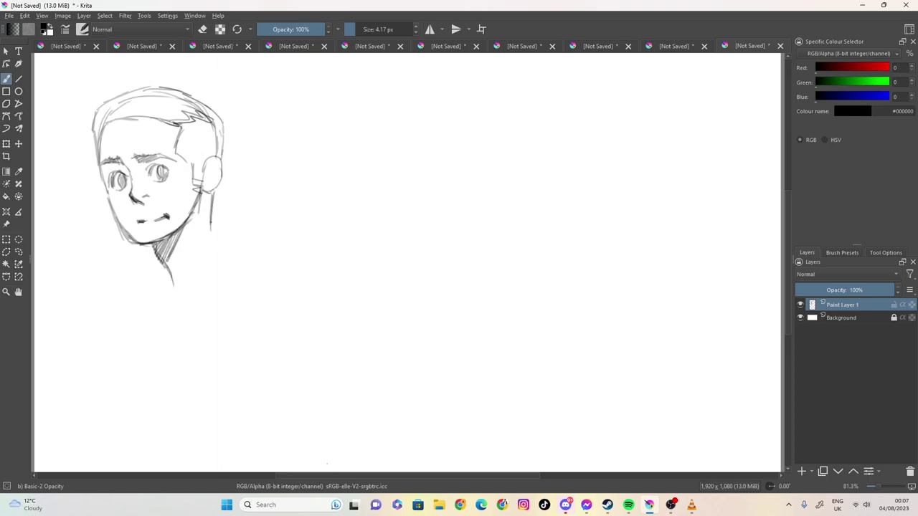
drag(215, 188, 210, 208)
Hatch the first head's side hair between the temple and the ear
drag(178, 142, 193, 170)
mouse_move(185, 151)
mouse_down()
mouse_move(190, 165)
mouse_move(180, 140)
mouse_move(193, 172)
mouse_move(188, 128)
mouse_move(208, 161)
mouse_up()
mouse_move(196, 116)
mouse_down()
mouse_move(209, 159)
mouse_move(218, 152)
mouse_move(217, 122)
mouse_move(219, 149)
mouse_up()
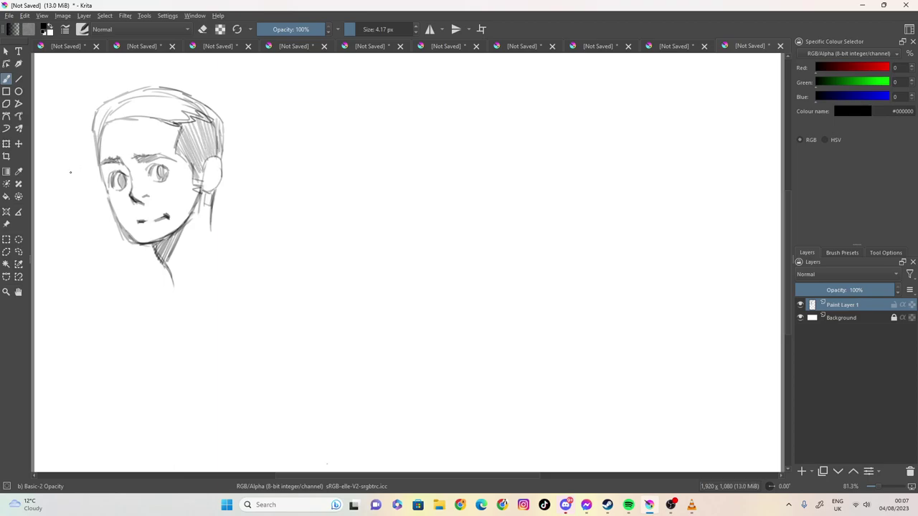
Strengthen the first head's hair outline and fill the top hair with short hatching strokes from temple to temple
drag(94, 131, 99, 160)
mouse_move(93, 113)
mouse_down()
mouse_move(97, 153)
mouse_move(97, 107)
mouse_move(149, 87)
mouse_up()
mouse_move(217, 113)
mouse_down()
mouse_move(217, 127)
mouse_move(202, 98)
mouse_move(154, 86)
mouse_up()
drag(96, 119, 96, 149)
mouse_move(106, 104)
mouse_down()
mouse_move(99, 137)
mouse_move(108, 120)
mouse_move(134, 117)
mouse_up()
drag(143, 93, 143, 114)
mouse_move(146, 91)
mouse_down()
mouse_move(143, 114)
mouse_move(175, 91)
mouse_move(142, 89)
mouse_up()
mouse_move(147, 86)
mouse_down()
mouse_move(122, 93)
mouse_move(139, 117)
mouse_up()
drag(154, 90, 151, 118)
mouse_move(160, 89)
mouse_down()
mouse_move(145, 113)
mouse_move(153, 117)
mouse_up()
drag(169, 91, 159, 118)
drag(171, 97, 165, 122)
drag(180, 99, 174, 123)
mouse_move(183, 110)
mouse_down()
mouse_move(177, 120)
mouse_move(176, 111)
mouse_up()
drag(185, 96, 184, 113)
mouse_move(193, 103)
mouse_down()
mouse_move(187, 114)
mouse_move(195, 112)
mouse_up()
drag(204, 100, 201, 116)
drag(209, 106, 206, 118)
mouse_move(215, 106)
mouse_down()
mouse_move(212, 119)
mouse_move(208, 111)
mouse_up()
drag(205, 95, 176, 99)
drag(180, 93, 166, 108)
mouse_move(175, 89)
mouse_down()
mouse_move(162, 105)
mouse_move(146, 105)
mouse_up()
drag(152, 90, 127, 107)
drag(138, 89, 117, 109)
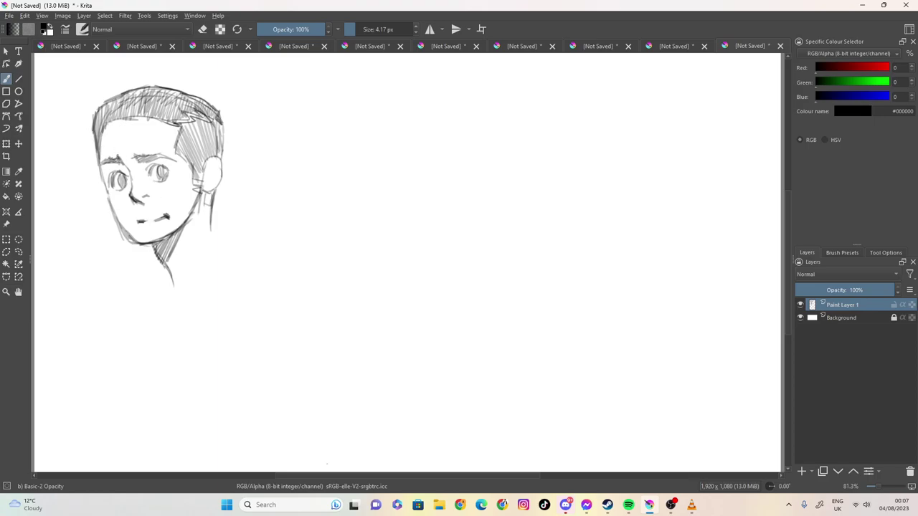
Redraw the far cheek contour from brow to chin and erase stray lines outside the jaw with a 66.73 px eraser
drag(100, 163, 104, 171)
drag(100, 161, 131, 239)
click(203, 29)
drag(345, 31, 394, 32)
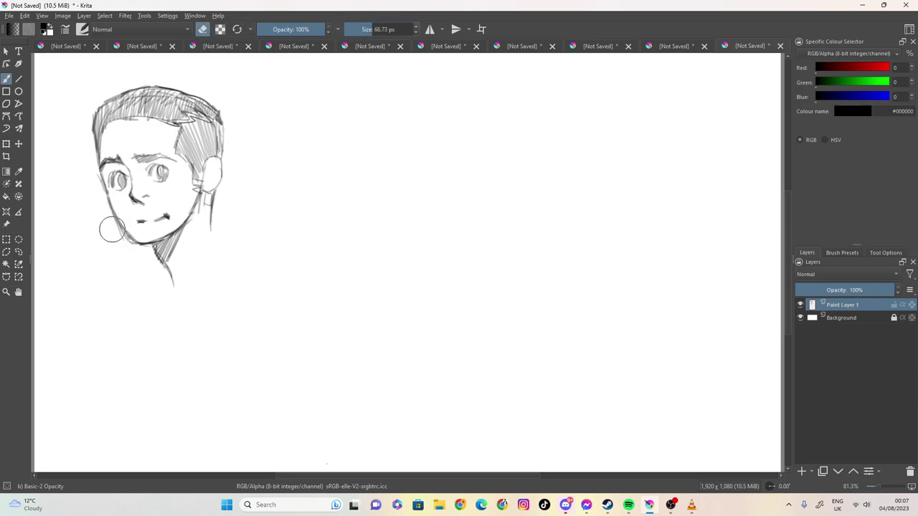
drag(133, 258, 104, 226)
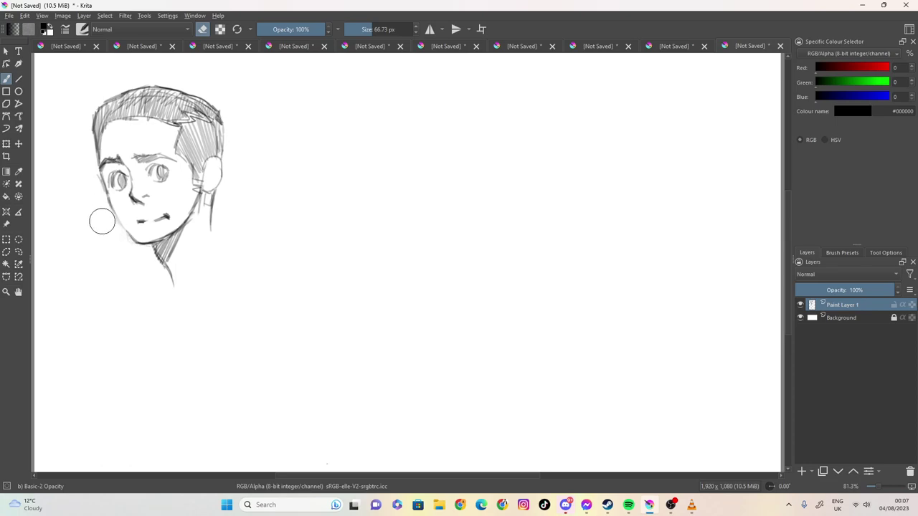
Darken the first face's jaw and mouth with a 4.17 px brush and hatch short stubble strokes below the sideburn
click(202, 29)
drag(354, 29, 355, 30)
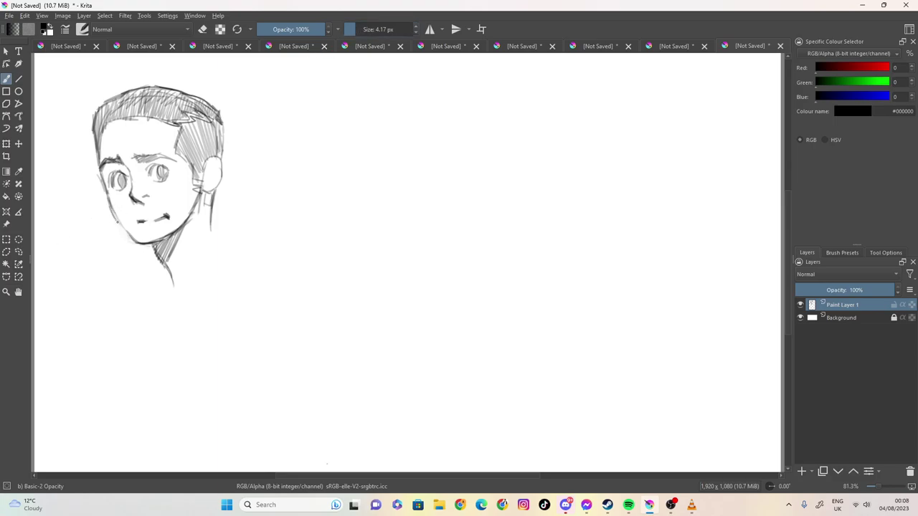
drag(128, 235, 111, 214)
drag(142, 220, 167, 220)
mouse_move(194, 169)
mouse_down()
mouse_move(202, 185)
mouse_move(182, 223)
mouse_up()
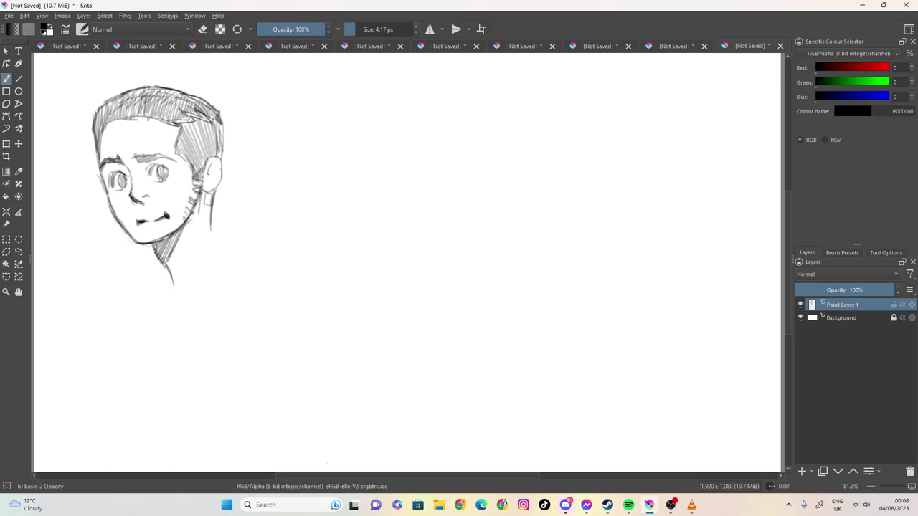
Add inner detail to the first head's ear and draw the shoulders, collarbones and neck muscle
drag(208, 184, 208, 171)
drag(221, 174, 219, 165)
mouse_move(161, 264)
mouse_down()
mouse_move(124, 290)
mouse_move(146, 307)
mouse_up()
mouse_move(215, 227)
mouse_down()
mouse_move(218, 254)
mouse_move(245, 276)
mouse_move(207, 311)
mouse_up()
mouse_move(149, 302)
mouse_down()
mouse_move(168, 310)
mouse_move(212, 301)
mouse_up()
mouse_move(200, 240)
mouse_down()
mouse_move(190, 282)
mouse_move(197, 281)
mouse_move(173, 288)
mouse_up()
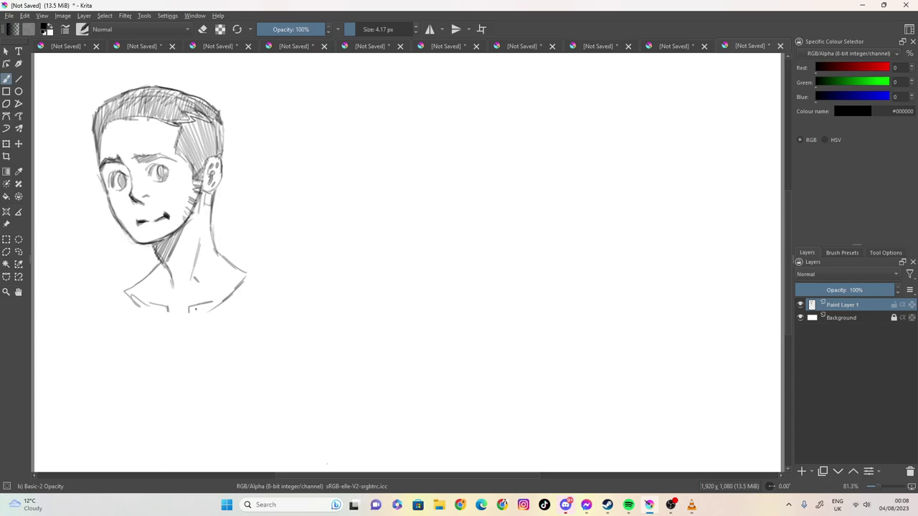
Darken the first head's top hair hatching and clean up the forehead hairline with an 8.35 px eraser
mouse_move(147, 116)
mouse_down()
mouse_move(101, 122)
mouse_move(98, 131)
mouse_move(107, 119)
mouse_move(165, 119)
mouse_move(142, 109)
mouse_move(151, 102)
mouse_move(110, 100)
mouse_move(124, 108)
mouse_move(101, 117)
mouse_move(115, 100)
mouse_move(154, 102)
mouse_move(186, 119)
mouse_up()
click(203, 29)
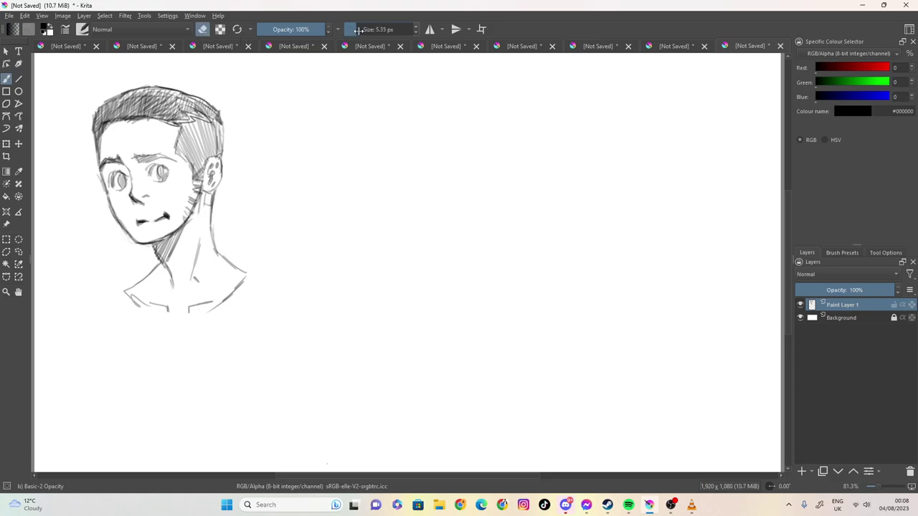
mouse_move(164, 124)
mouse_down()
mouse_move(179, 122)
mouse_move(164, 121)
mouse_move(175, 123)
mouse_move(174, 133)
mouse_move(120, 123)
mouse_move(146, 116)
mouse_move(154, 121)
mouse_move(112, 120)
mouse_move(104, 136)
mouse_move(109, 125)
mouse_move(164, 124)
mouse_up()
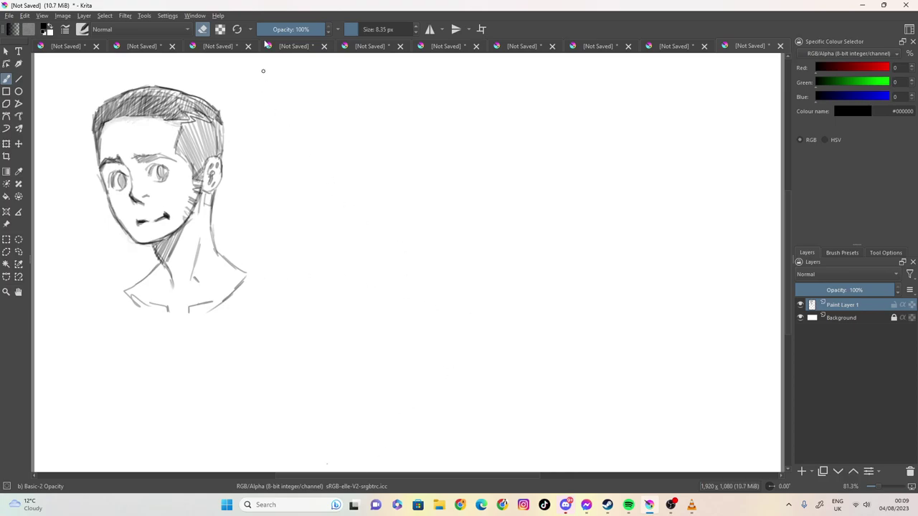
Darken the first head's side hair above, in front of and behind the ear with dense 4.74 px hatching
key(e)
click(351, 29)
mouse_move(203, 194)
mouse_down()
mouse_move(212, 215)
mouse_move(214, 191)
mouse_move(206, 197)
mouse_up()
drag(218, 145, 222, 160)
mouse_move(207, 128)
mouse_down()
mouse_move(223, 153)
mouse_move(215, 146)
mouse_move(205, 181)
mouse_up()
mouse_move(207, 148)
mouse_down()
mouse_move(216, 158)
mouse_move(192, 162)
mouse_up()
drag(182, 129, 196, 159)
drag(185, 126, 197, 150)
drag(188, 122, 200, 148)
drag(196, 119, 204, 146)
drag(201, 124, 207, 146)
drag(208, 121, 211, 145)
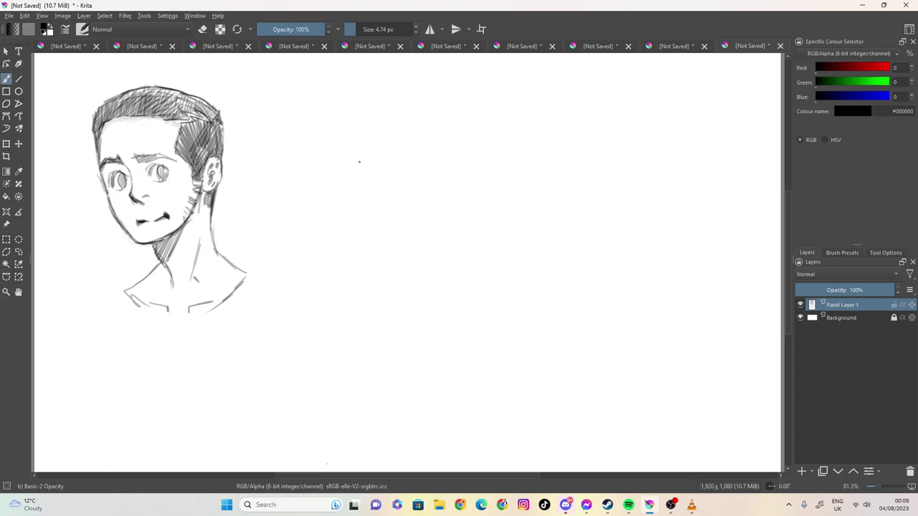
Sketch the egg-shaped outline of a second head beside the first, narrowing to the chin
mouse_move(334, 93)
mouse_down()
mouse_move(298, 111)
mouse_move(293, 159)
mouse_up()
mouse_move(300, 99)
mouse_down()
mouse_move(360, 94)
mouse_move(377, 133)
mouse_up()
drag(359, 98, 380, 152)
mouse_move(354, 95)
mouse_down()
mouse_move(329, 95)
mouse_move(375, 117)
mouse_move(386, 153)
mouse_move(313, 95)
mouse_move(296, 159)
mouse_move(324, 211)
mouse_move(358, 210)
mouse_move(342, 212)
mouse_move(363, 207)
mouse_move(370, 192)
mouse_up()
drag(380, 149, 369, 200)
drag(301, 172, 338, 214)
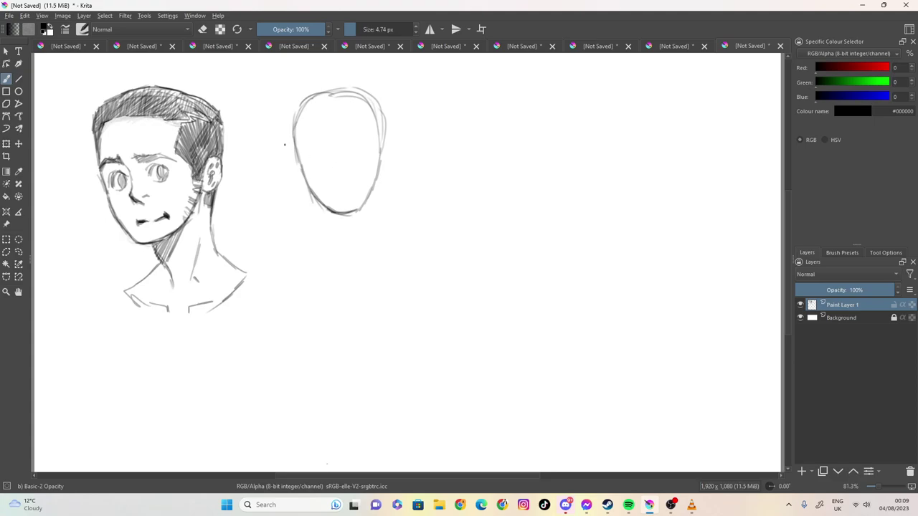
Draw the second face's thick eyebrows and narrow, shaded eyes
mouse_move(306, 145)
mouse_down()
mouse_move(358, 135)
mouse_move(344, 141)
mouse_up()
drag(312, 156, 362, 148)
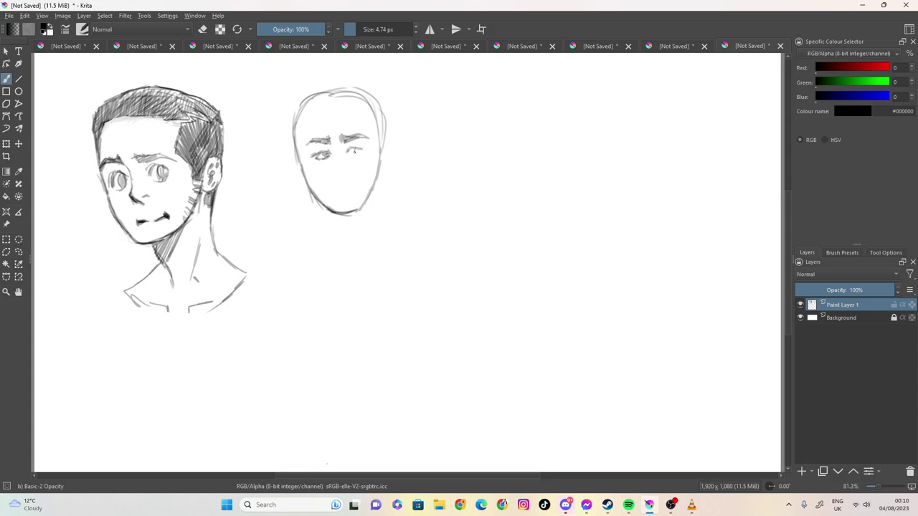
mouse_move(361, 152)
mouse_down()
mouse_move(349, 154)
mouse_move(357, 152)
mouse_up()
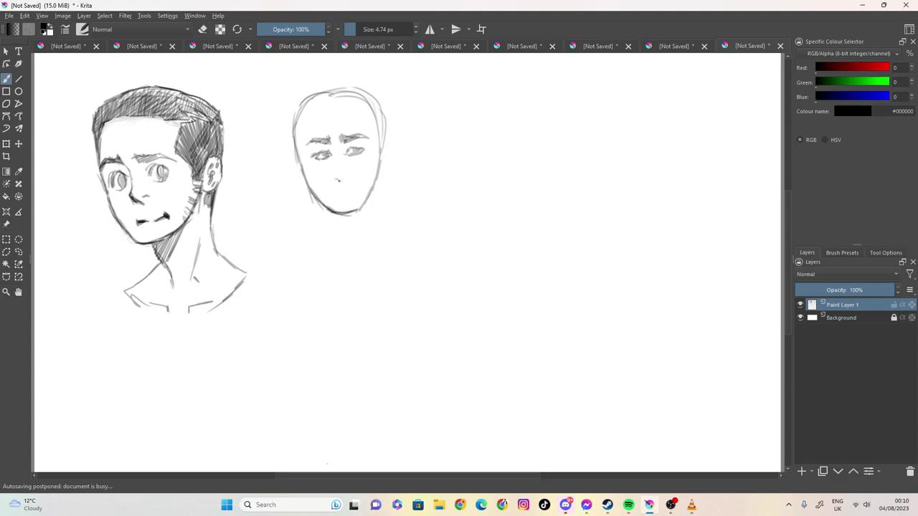
Draw the second face's shaded nose tip and a short, broken mouth line
drag(335, 176, 341, 180)
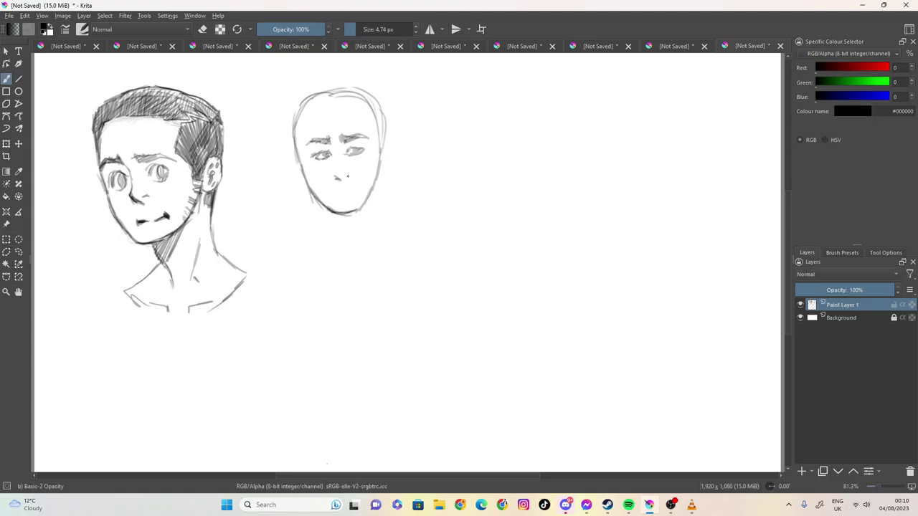
mouse_move(332, 179)
mouse_down()
mouse_move(352, 176)
mouse_move(345, 177)
mouse_up()
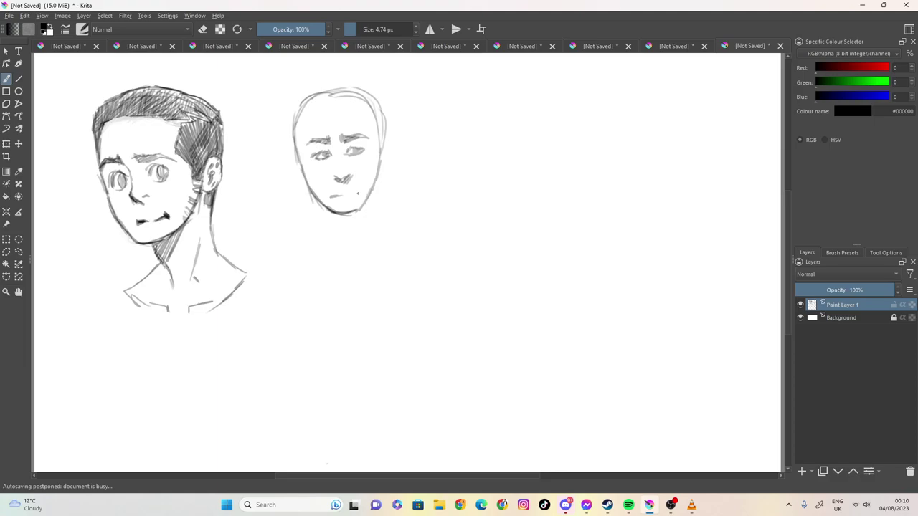
drag(352, 194, 360, 189)
Draw the second head's ear, forehead hairline and outer hair contour down to the opposite cheek
mouse_move(373, 130)
mouse_down()
mouse_move(382, 164)
mouse_move(390, 135)
mouse_move(385, 174)
mouse_move(391, 157)
mouse_up()
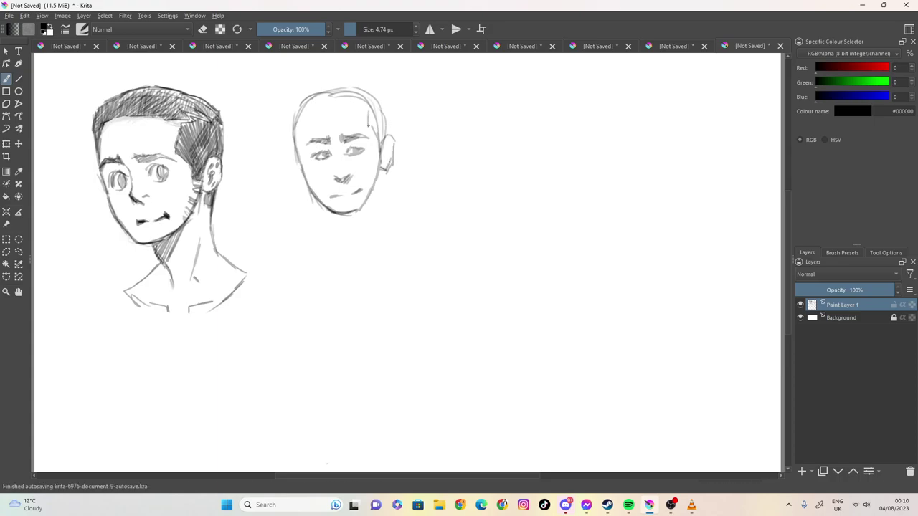
mouse_move(338, 105)
mouse_down()
mouse_move(309, 113)
mouse_move(360, 103)
mouse_move(367, 114)
mouse_up()
drag(367, 113, 357, 103)
mouse_move(388, 136)
mouse_down()
mouse_move(382, 102)
mouse_move(359, 82)
mouse_up()
drag(362, 84, 322, 88)
mouse_move(327, 87)
mouse_down()
mouse_move(297, 98)
mouse_move(302, 167)
mouse_move(288, 157)
mouse_move(288, 179)
mouse_move(307, 189)
mouse_up()
Hatch the second head's side hair from the temple down to the ear on the left of the face
mouse_move(287, 141)
mouse_down()
mouse_move(285, 157)
mouse_move(292, 102)
mouse_move(282, 142)
mouse_move(292, 161)
mouse_up()
mouse_move(315, 102)
mouse_down()
mouse_move(301, 118)
mouse_move(290, 110)
mouse_move(285, 142)
mouse_up()
mouse_move(293, 127)
mouse_down()
mouse_move(289, 149)
mouse_move(287, 140)
mouse_up()
drag(293, 124, 291, 158)
drag(297, 126, 287, 155)
drag(291, 106, 286, 120)
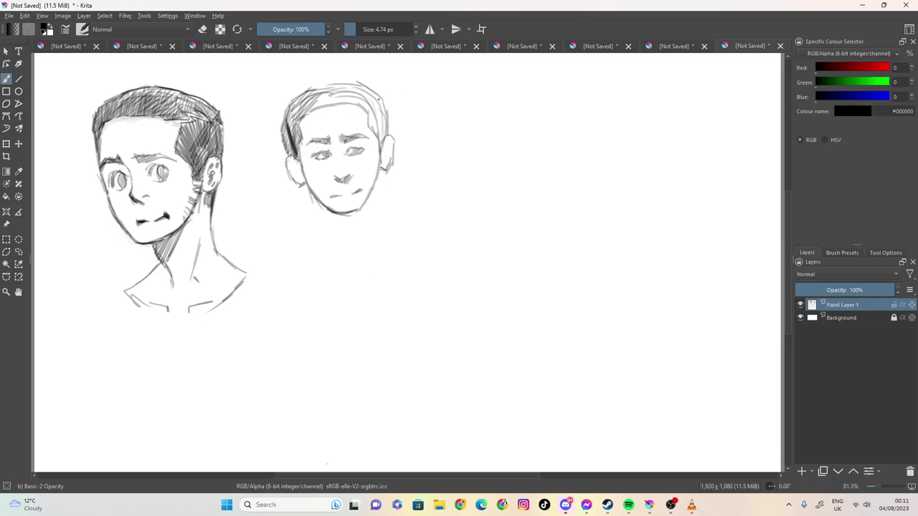
Darken the second head's outer hair contour and hatch the hair across the top and down the right temple
mouse_move(384, 106)
mouse_down()
mouse_move(382, 140)
mouse_move(386, 126)
mouse_move(386, 136)
mouse_move(358, 84)
mouse_move(316, 90)
mouse_up()
drag(326, 86, 293, 102)
mouse_move(298, 97)
mouse_down()
mouse_move(287, 118)
mouse_move(303, 92)
mouse_move(356, 83)
mouse_up()
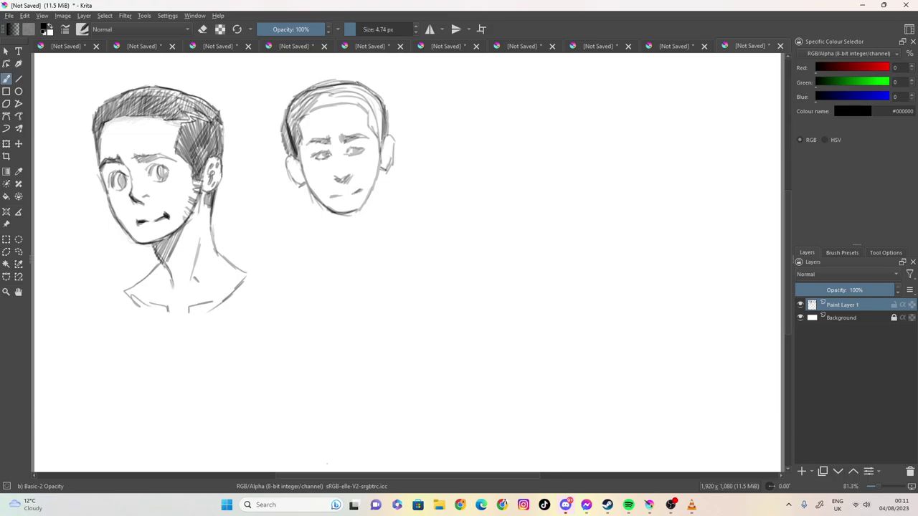
mouse_move(288, 116)
mouse_down()
mouse_move(317, 90)
mouse_move(359, 88)
mouse_move(374, 101)
mouse_move(370, 93)
mouse_up()
mouse_move(348, 109)
mouse_down()
mouse_move(364, 91)
mouse_move(380, 97)
mouse_up()
drag(367, 121, 381, 108)
drag(371, 128, 384, 116)
Darken the second face's cheek and jaw contours on both sides
mouse_move(376, 147)
mouse_down()
mouse_move(386, 123)
mouse_move(382, 186)
mouse_move(355, 214)
mouse_up()
mouse_move(301, 157)
mouse_down()
mouse_move(308, 188)
mouse_move(299, 158)
mouse_up()
drag(302, 168, 313, 194)
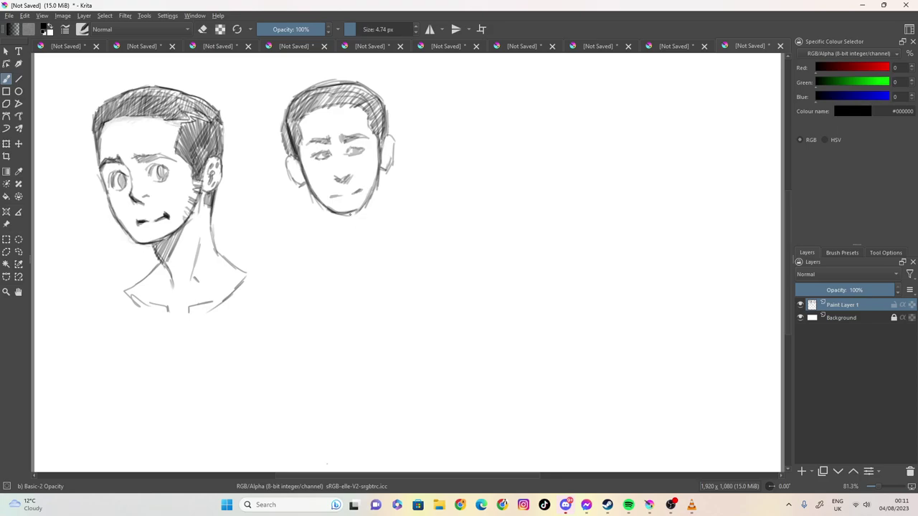
Draw the second head's neck, shoulders and collarbones, and reinforce the sides of the face beside the ears
mouse_move(344, 216)
mouse_down()
mouse_move(357, 212)
mouse_move(324, 231)
mouse_move(329, 244)
mouse_up()
drag(380, 165, 386, 234)
mouse_move(326, 231)
mouse_down()
mouse_move(299, 252)
mouse_move(323, 244)
mouse_up()
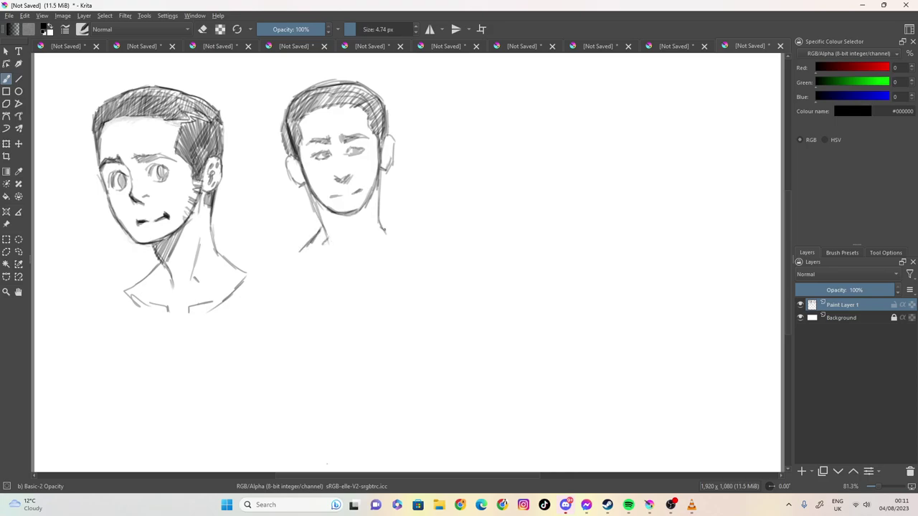
drag(379, 213, 415, 232)
mouse_move(413, 234)
mouse_down()
mouse_move(391, 256)
mouse_move(361, 264)
mouse_move(375, 253)
mouse_up()
drag(306, 255, 356, 274)
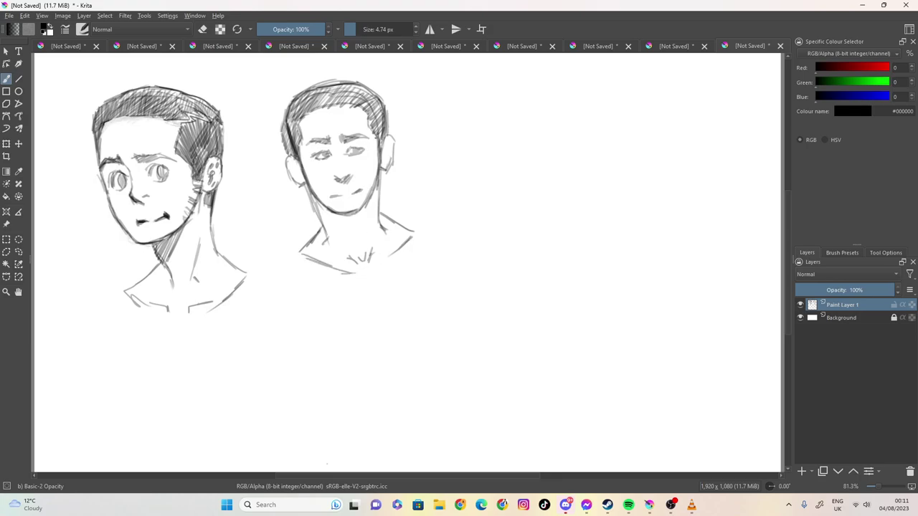
drag(378, 136, 376, 159)
drag(300, 150, 295, 172)
Sketch a third head in right-facing profile beside the second, with skull outline, vertical guideline, ear, nape, nose and lips
mouse_move(458, 112)
mouse_down()
mouse_move(475, 96)
mouse_move(544, 103)
mouse_move(551, 130)
mouse_up()
mouse_move(523, 88)
mouse_down()
mouse_move(550, 106)
mouse_move(509, 181)
mouse_up()
mouse_move(501, 134)
mouse_down()
mouse_move(486, 158)
mouse_move(499, 164)
mouse_move(491, 164)
mouse_up()
mouse_move(461, 120)
mouse_down()
mouse_move(454, 149)
mouse_move(453, 134)
mouse_up()
mouse_move(470, 99)
mouse_down()
mouse_move(457, 152)
mouse_move(470, 204)
mouse_up()
mouse_move(542, 104)
mouse_down()
mouse_move(555, 136)
mouse_move(549, 107)
mouse_move(564, 160)
mouse_up()
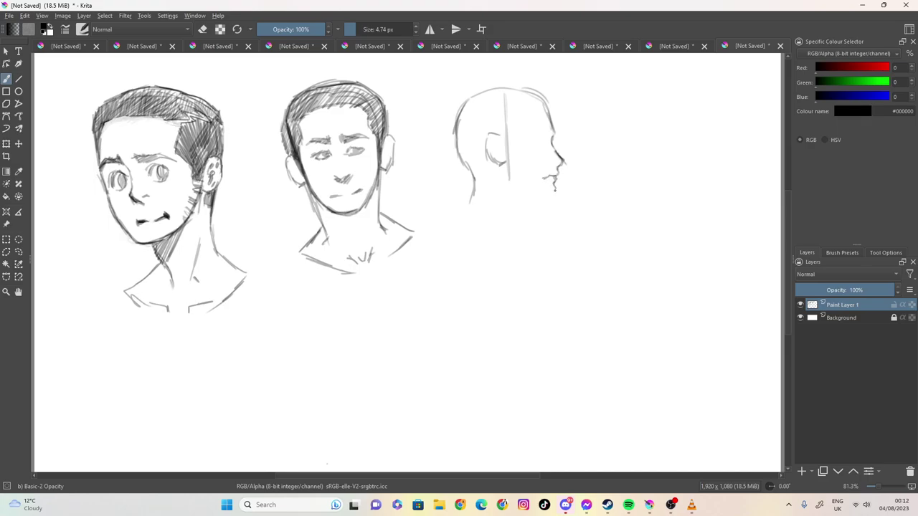
Draw the profile head's chin, jaw and front neck line, and begin hatching the hair behind the ear
mouse_move(553, 195)
mouse_down()
mouse_move(536, 199)
mouse_move(547, 200)
mouse_move(537, 203)
mouse_move(532, 228)
mouse_move(545, 244)
mouse_up()
drag(542, 197, 533, 221)
mouse_move(509, 170)
mouse_down()
mouse_move(527, 188)
mouse_move(508, 163)
mouse_move(509, 172)
mouse_move(522, 132)
mouse_move(548, 131)
mouse_move(526, 128)
mouse_move(547, 104)
mouse_move(538, 91)
mouse_move(548, 95)
mouse_move(478, 84)
mouse_move(462, 101)
mouse_move(455, 140)
mouse_move(471, 177)
mouse_up()
mouse_move(486, 148)
mouse_down()
mouse_move(466, 172)
mouse_move(463, 159)
mouse_up()
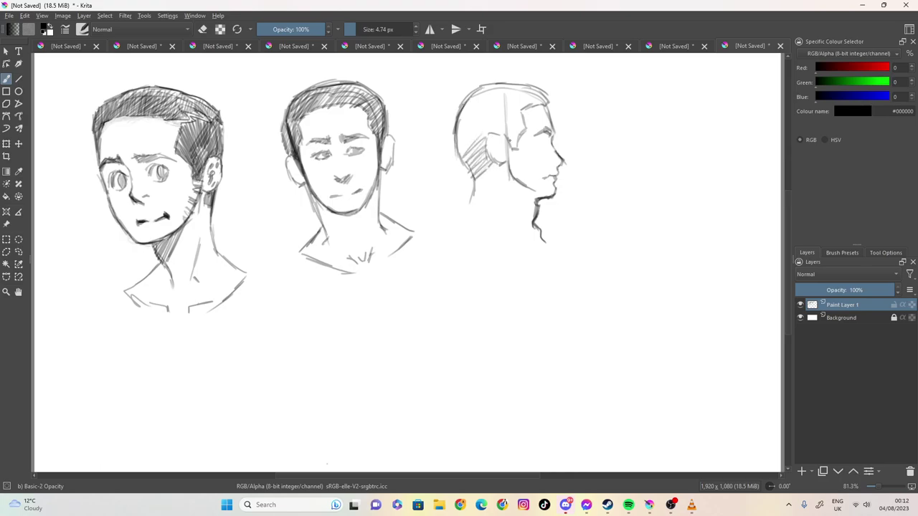
Hatch the profile head's hair with diagonal strokes from the back of the skull across the top to the forehead and sideburn
mouse_move(521, 138)
mouse_down()
mouse_move(509, 148)
mouse_move(505, 141)
mouse_up()
drag(527, 103, 456, 155)
mouse_move(511, 90)
mouse_down()
mouse_move(453, 145)
mouse_move(458, 116)
mouse_move(515, 103)
mouse_move(502, 107)
mouse_up()
drag(537, 89, 513, 112)
mouse_move(546, 96)
mouse_down()
mouse_move(484, 116)
mouse_move(497, 154)
mouse_move(502, 137)
mouse_move(540, 191)
mouse_up()
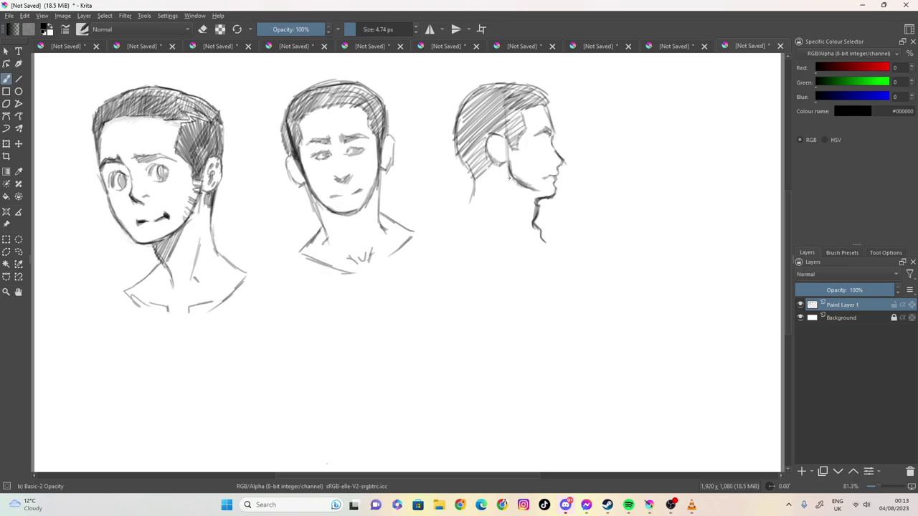
Draw the profile's eye and nostril, darken the nape, and add a second line to the front of the neck
mouse_move(535, 138)
mouse_down()
mouse_move(549, 138)
mouse_move(537, 145)
mouse_move(547, 145)
mouse_up()
drag(550, 164, 558, 165)
drag(477, 172, 469, 209)
mouse_move(551, 196)
mouse_down()
mouse_move(531, 198)
mouse_move(519, 225)
mouse_move(532, 242)
mouse_up()
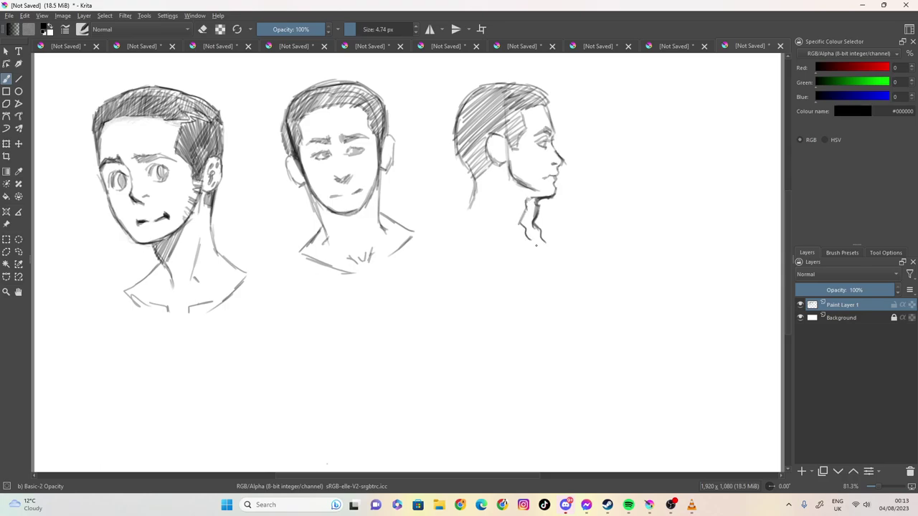
Erase the profile's front neck lines below the chin with an eraser about 33 px wide
click(202, 29)
mouse_move(368, 31)
mouse_down()
mouse_move(402, 32)
mouse_move(365, 30)
mouse_up()
key(bracketleft)
mouse_move(542, 246)
mouse_down()
mouse_move(534, 206)
mouse_move(553, 211)
mouse_move(522, 205)
mouse_move(516, 242)
mouse_move(530, 225)
mouse_up()
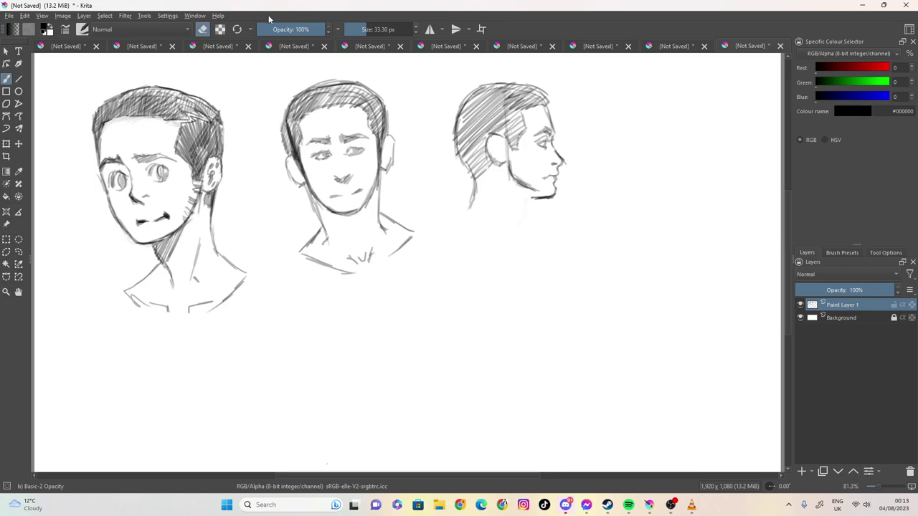
Redraw the profile's front neck line with a 4.17 px brush, and darken the nape and back-of-head contour
click(203, 29)
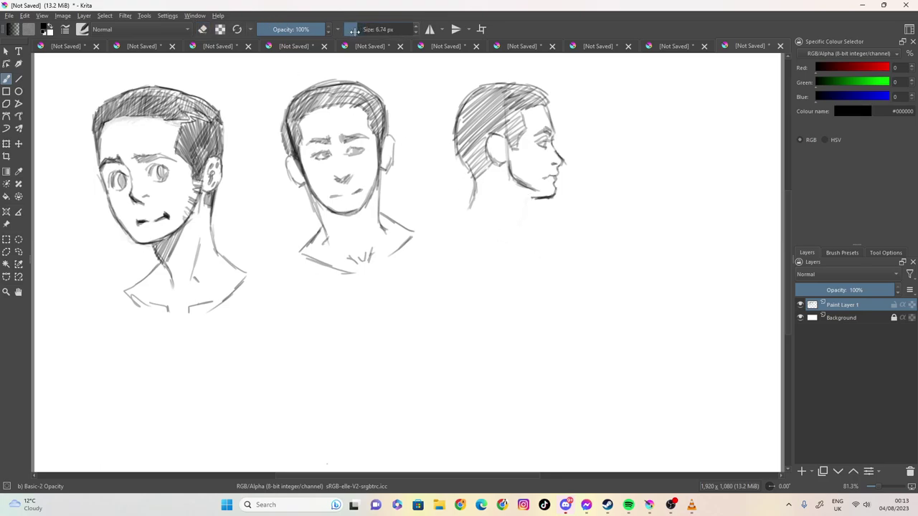
mouse_move(535, 199)
mouse_down()
mouse_move(527, 222)
mouse_move(540, 249)
mouse_up()
mouse_move(469, 171)
mouse_down()
mouse_move(458, 137)
mouse_move(469, 203)
mouse_up()
mouse_move(491, 160)
mouse_down()
mouse_move(472, 173)
mouse_move(459, 109)
mouse_move(453, 132)
mouse_up()
mouse_move(475, 89)
mouse_down()
mouse_move(455, 116)
mouse_move(483, 93)
mouse_up()
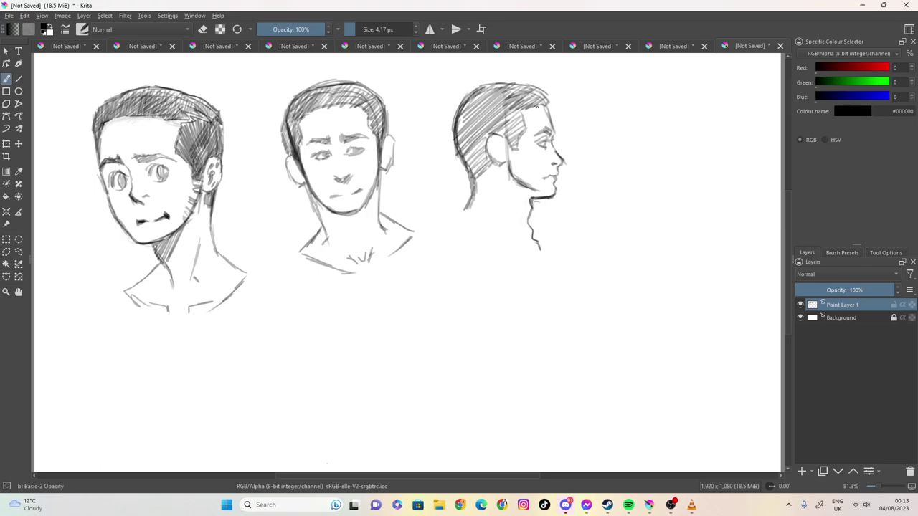
Add short shading strokes to the foreheads of the second and third heads, the second head's ears and the profile's cheek
mouse_move(539, 111)
mouse_down()
mouse_move(535, 122)
mouse_move(540, 117)
mouse_up()
drag(304, 124, 310, 138)
drag(364, 111, 359, 131)
drag(392, 138, 387, 158)
drag(283, 158, 295, 176)
drag(511, 154, 520, 161)
drag(511, 165, 521, 176)
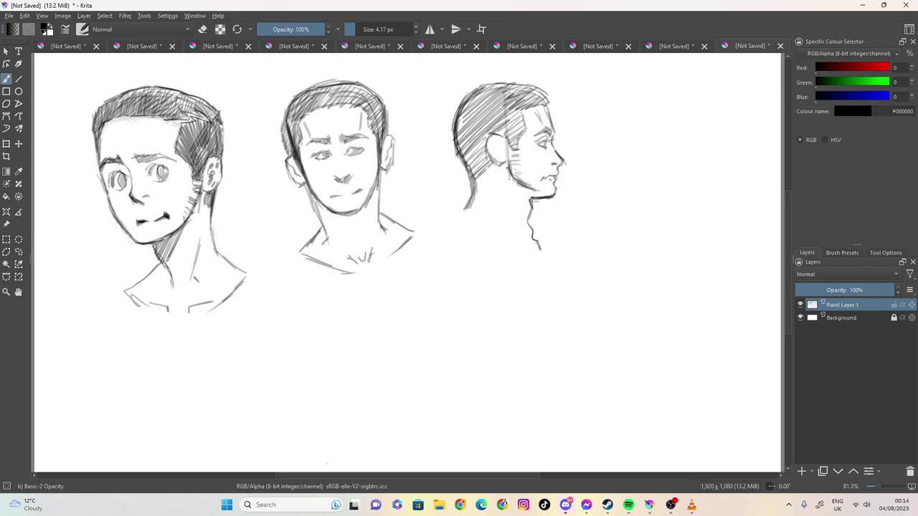
Hatch the profile's nape hair, draw the inner ear details, and reinforce the hair across the top of the head
drag(490, 168, 474, 187)
drag(499, 142, 499, 154)
mouse_move(550, 100)
mouse_down()
mouse_move(482, 83)
mouse_move(463, 104)
mouse_up()
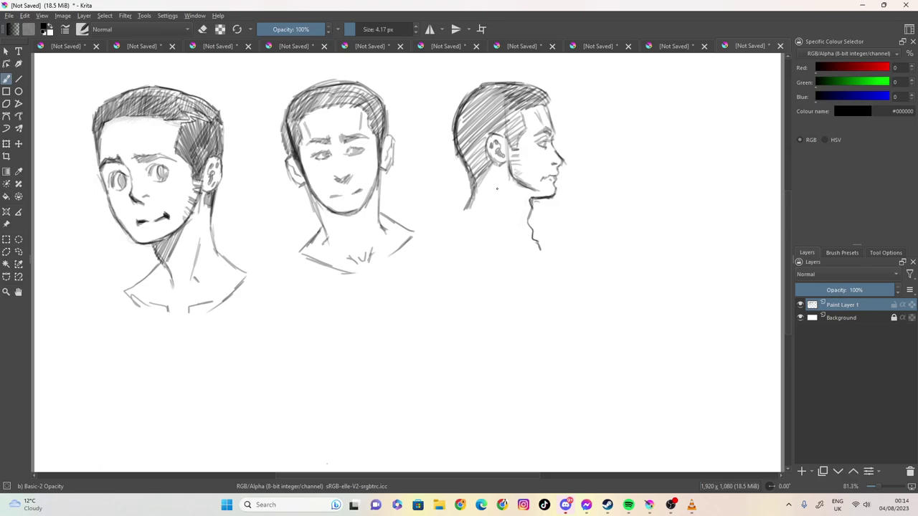
Close the head studies drawing, saving it as the Krita document "rando dude right bl"
click(780, 47)
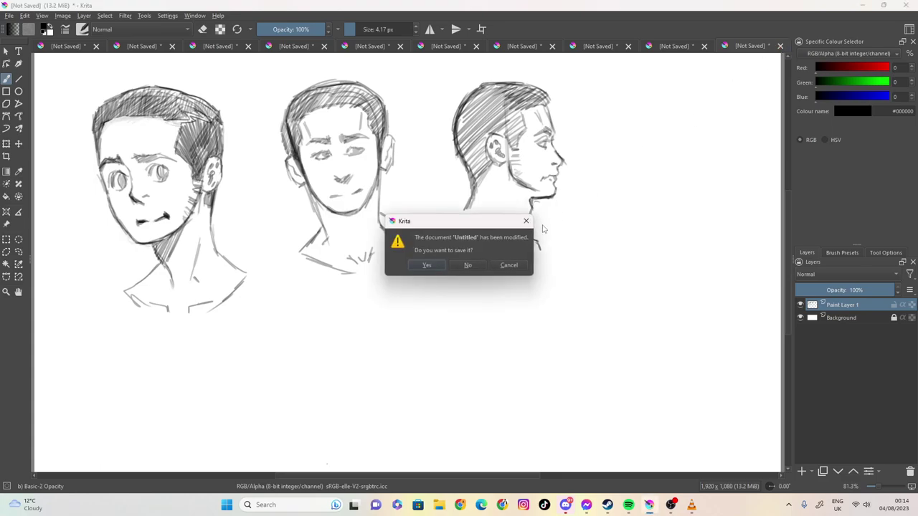
click(427, 268)
text(rando )
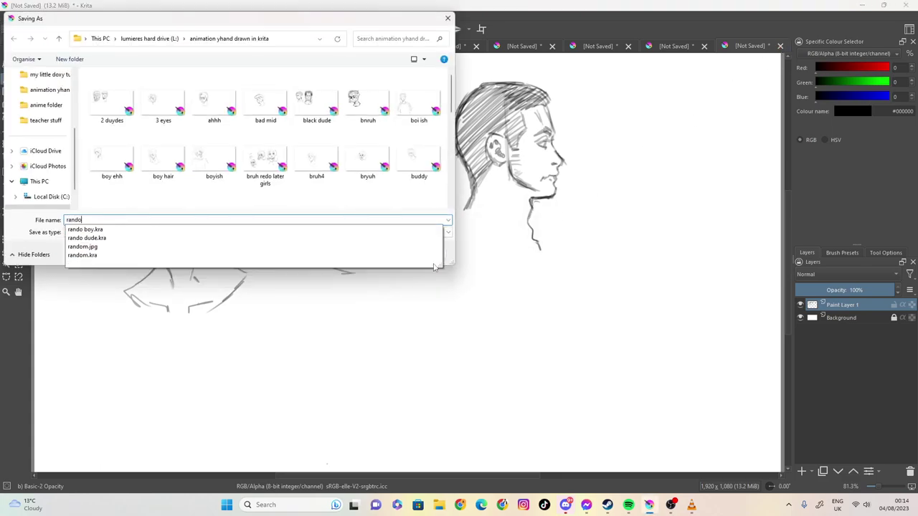
text(dude)
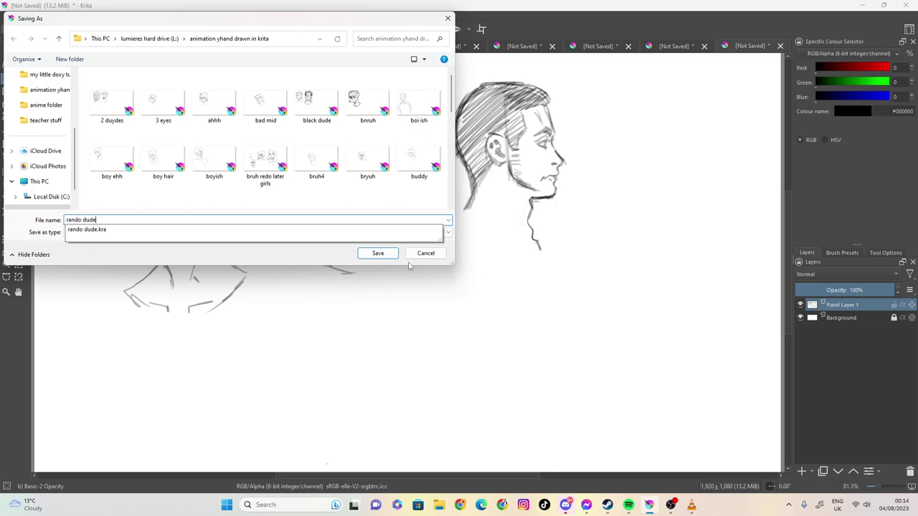
key(Escape)
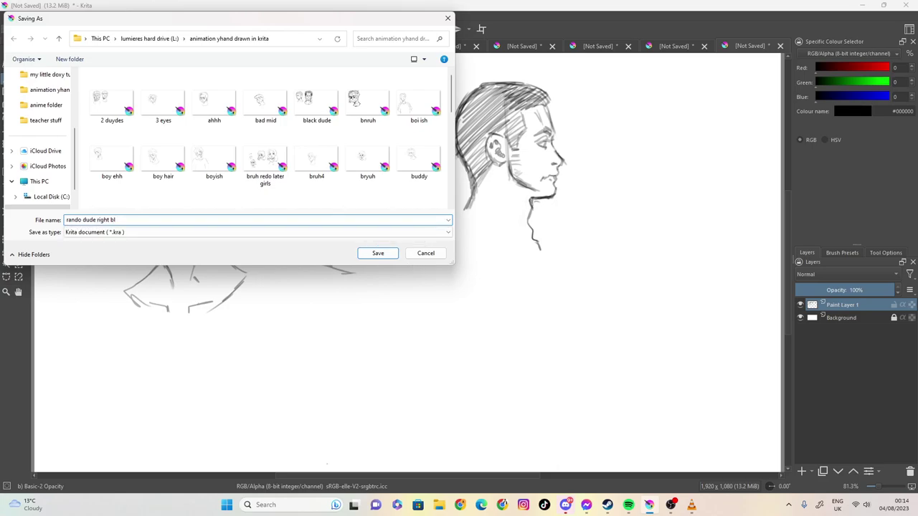
click(380, 253)
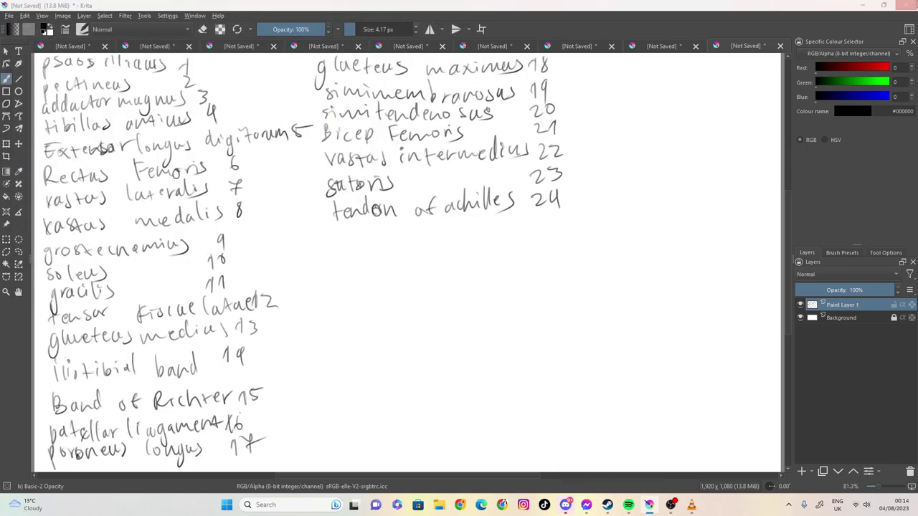
Close the document with the handwritten list of leg muscles without saving it
key(ctrl+w)
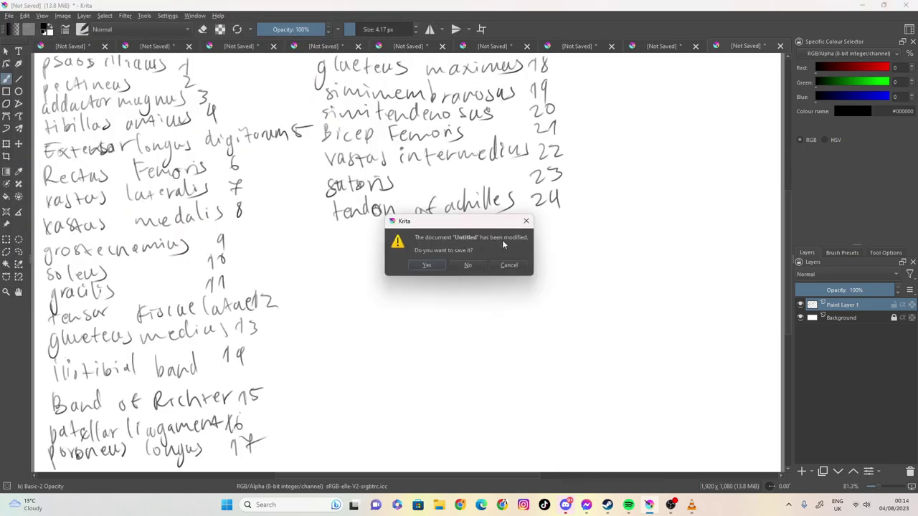
click(468, 265)
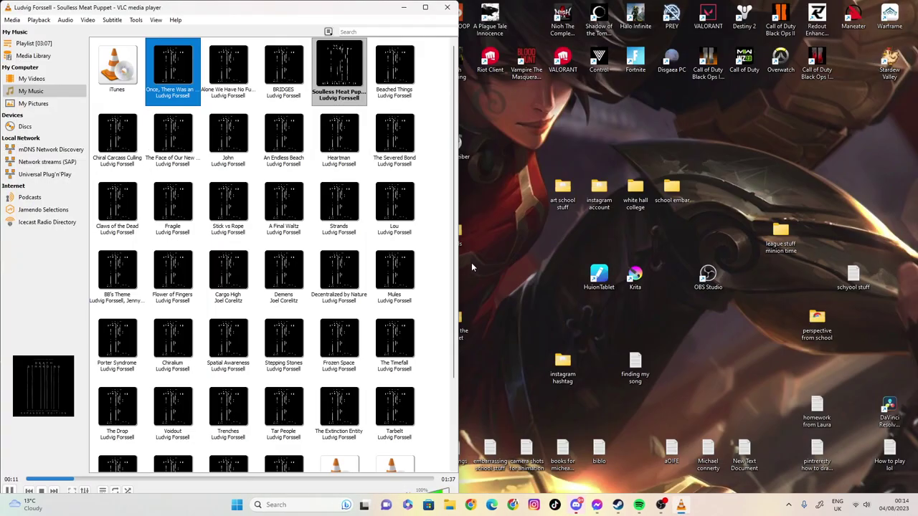